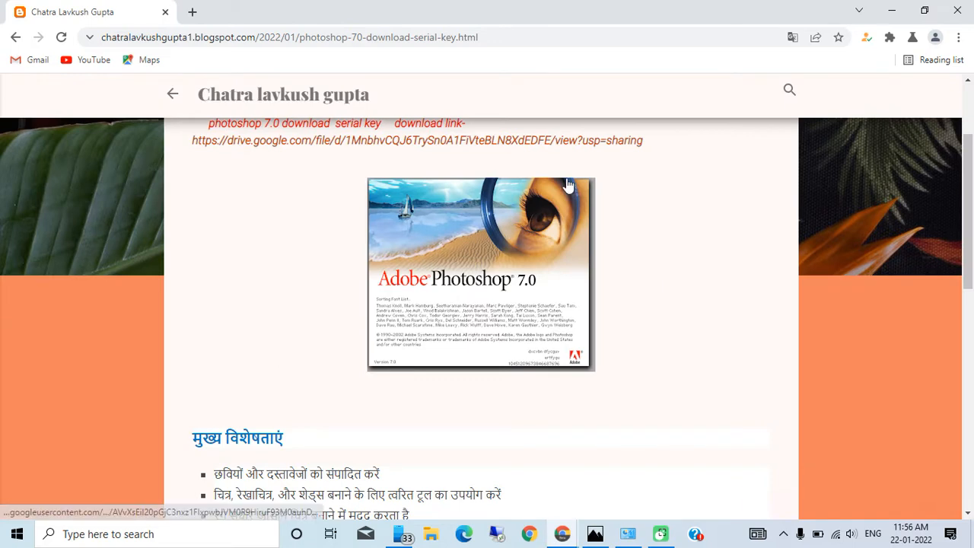
- Download Adobe Photoshop 7.0.rar from the blog's Google Drive link, proceeding without the virus scan
scroll(565, 185, "up", 3)
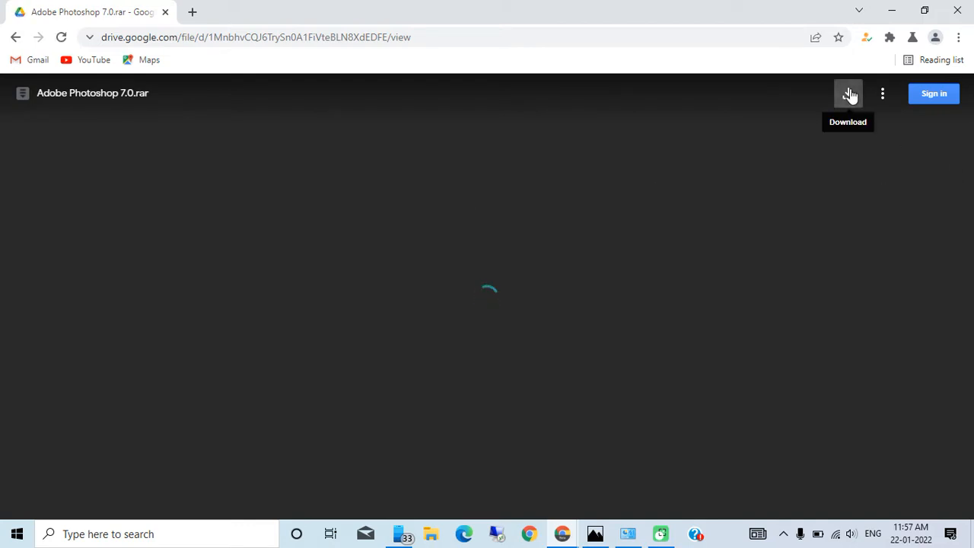
left_click(850, 95)
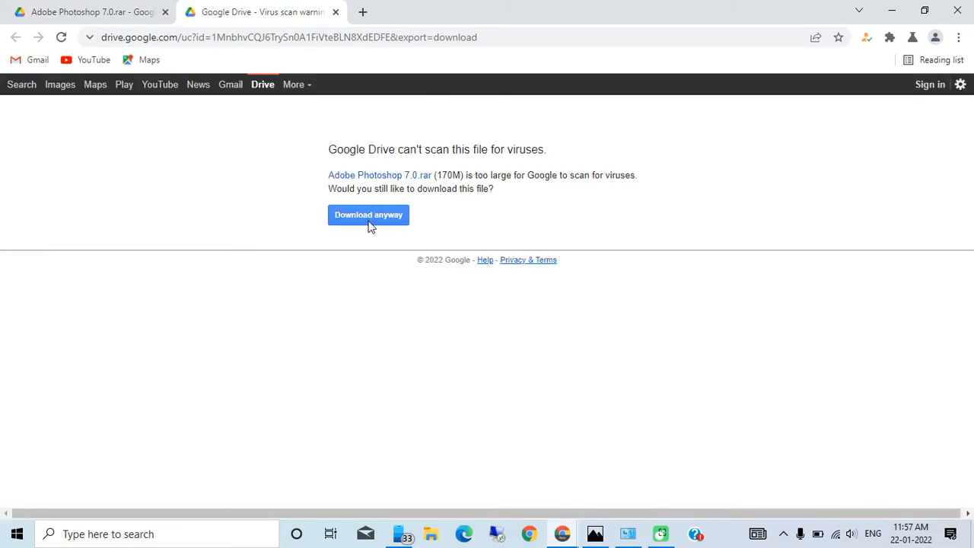
left_click(369, 215)
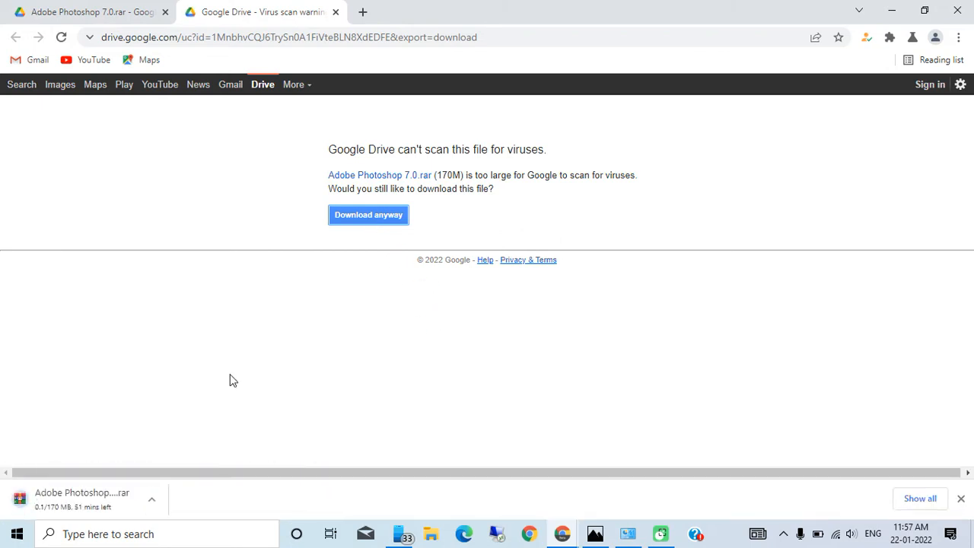
- Pause the running archive download and minimize the browser to reach the desktop
left_click(152, 503)
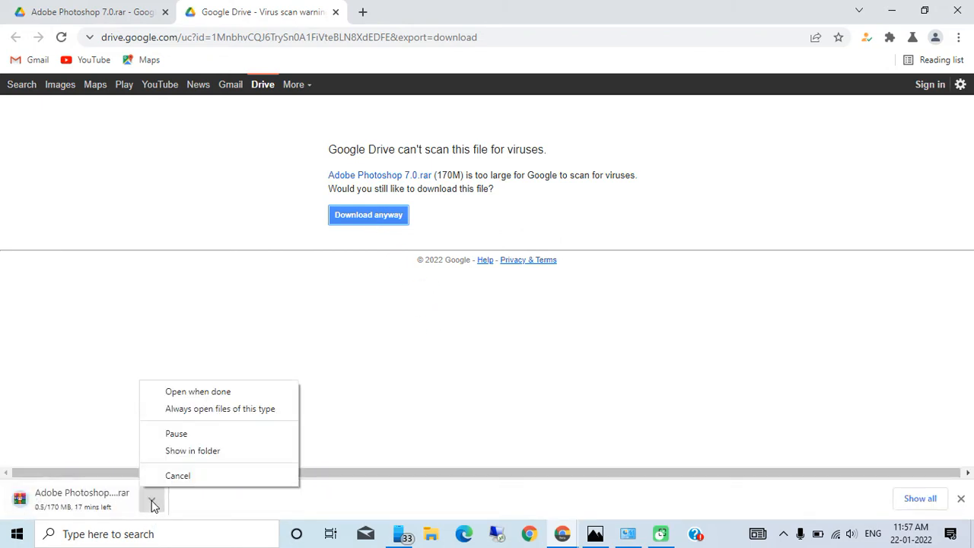
left_click(192, 438)
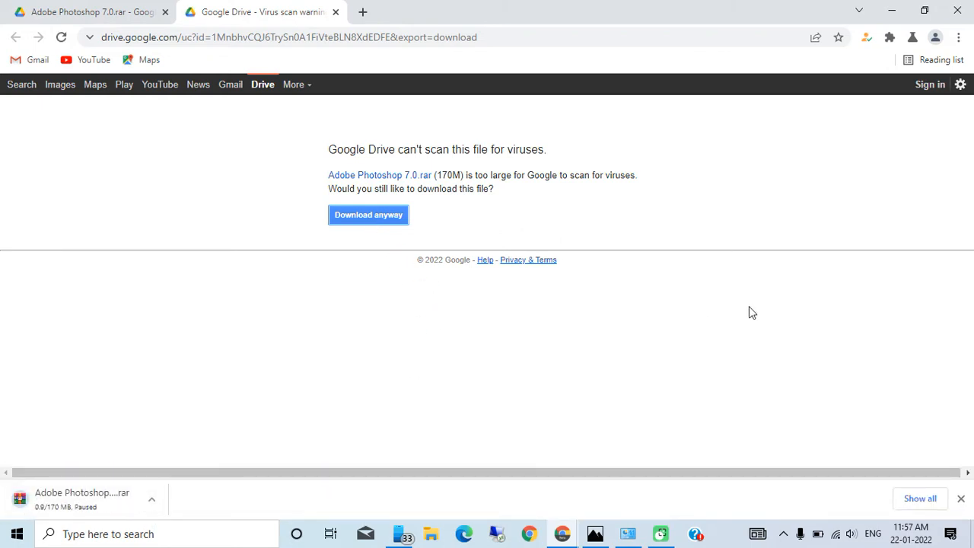
left_click(890, 10)
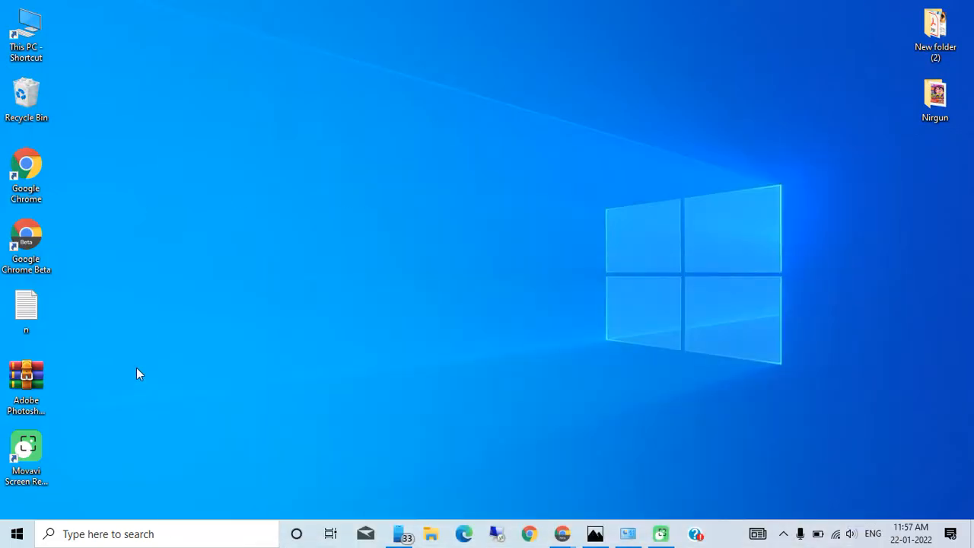
- Move the Adobe Photoshop 7.0 archive to an empty desktop area and extract it to the default Desktop\Adobe Photoshop 7.0 path
left_click_drag(46, 384, 314, 161)
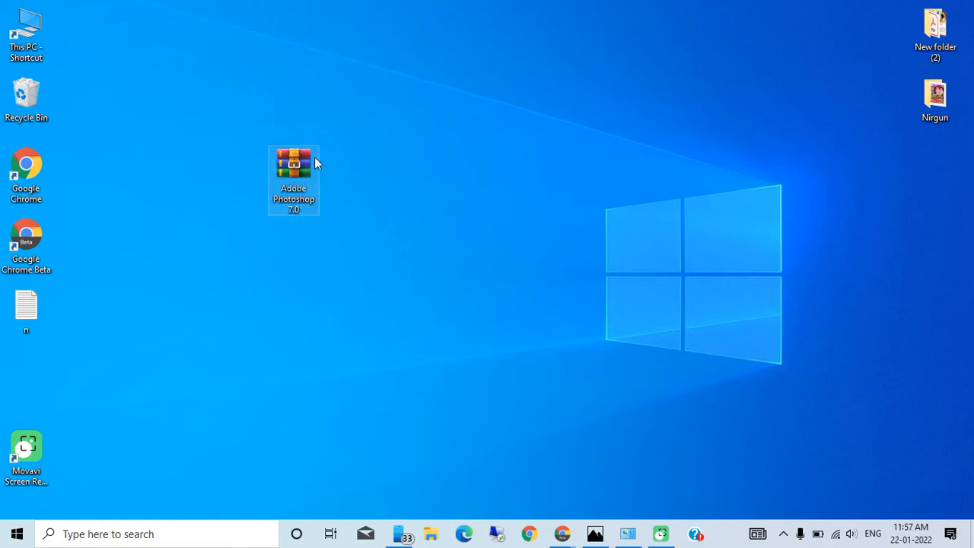
right_click(314, 158)
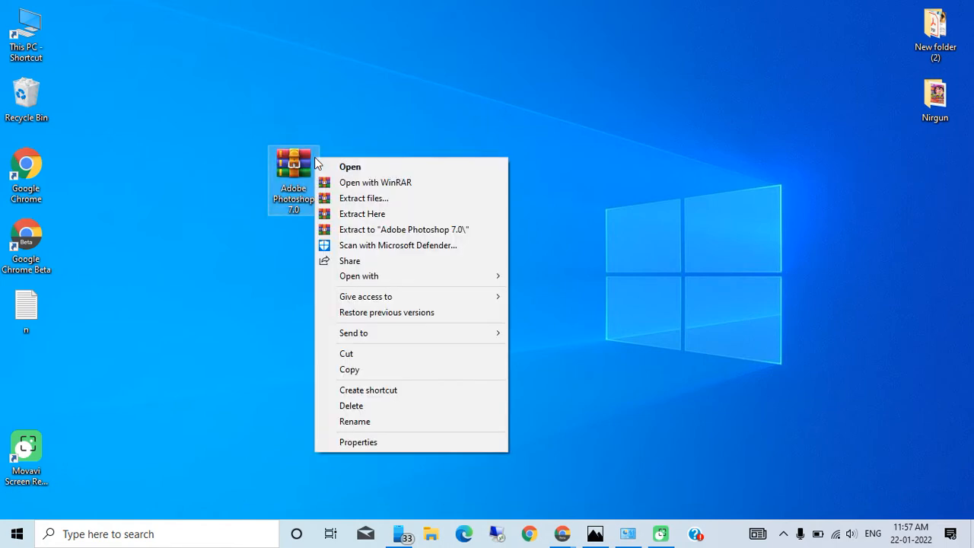
left_click(357, 197)
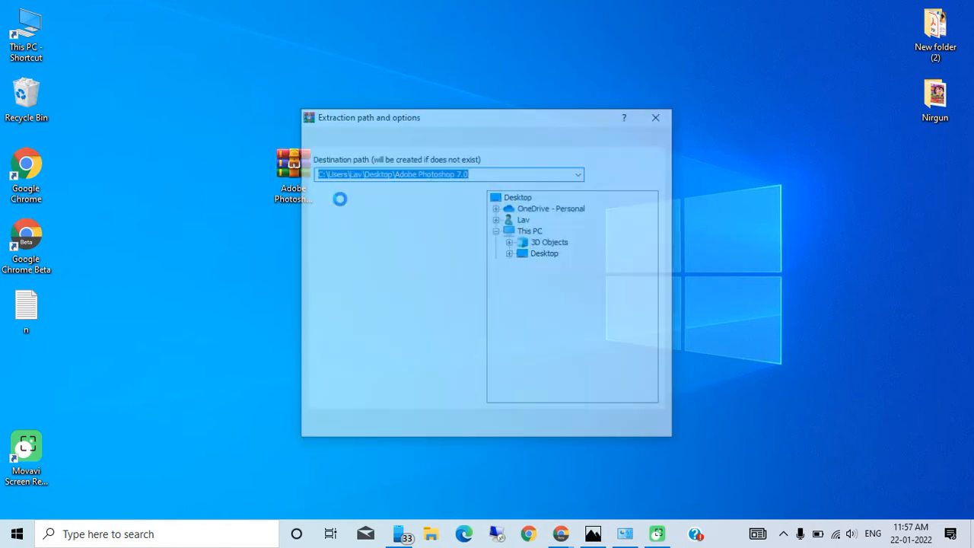
left_click(523, 423)
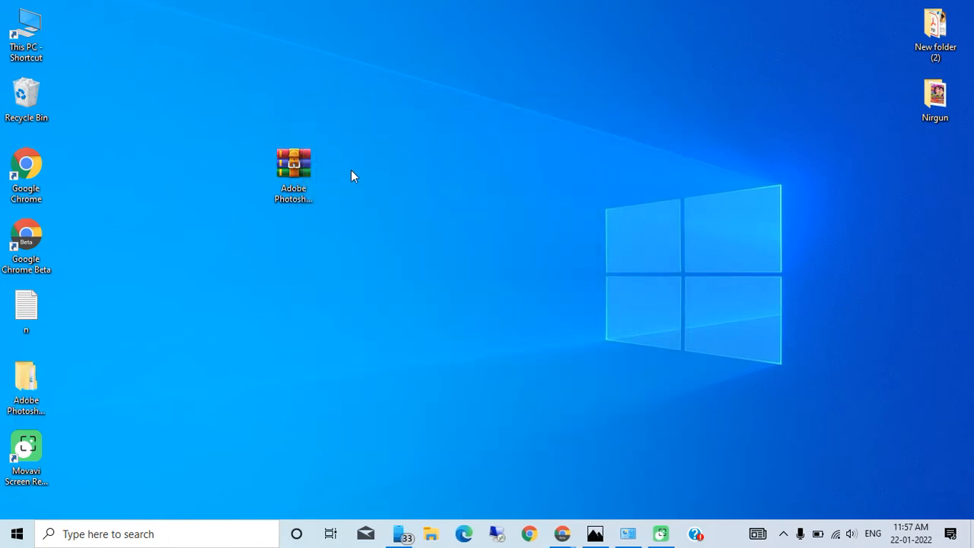
- Open the innermost extracted Adobe Photoshop 7.0 folder and run the Setup application, granting it permission to make changes
double_click(34, 368)
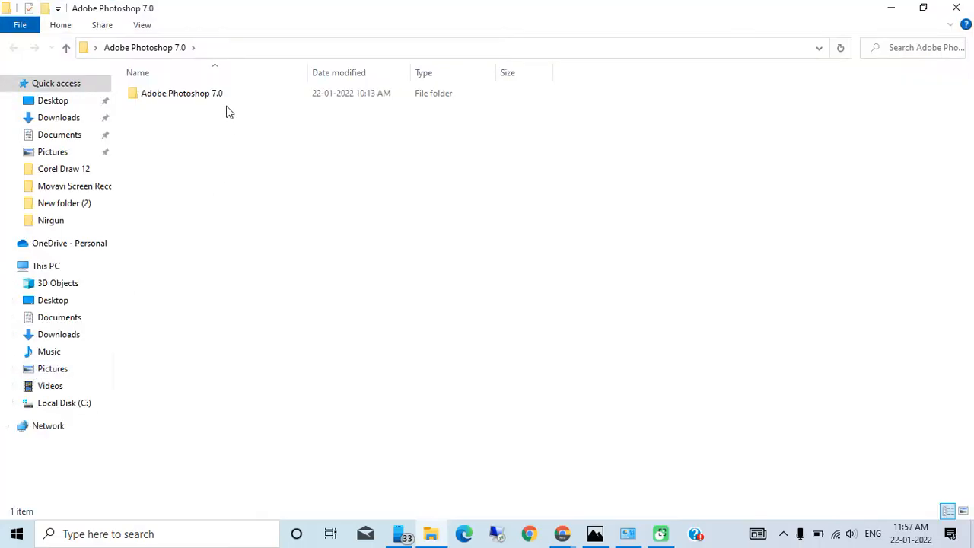
double_click(223, 96)
left_click(225, 97)
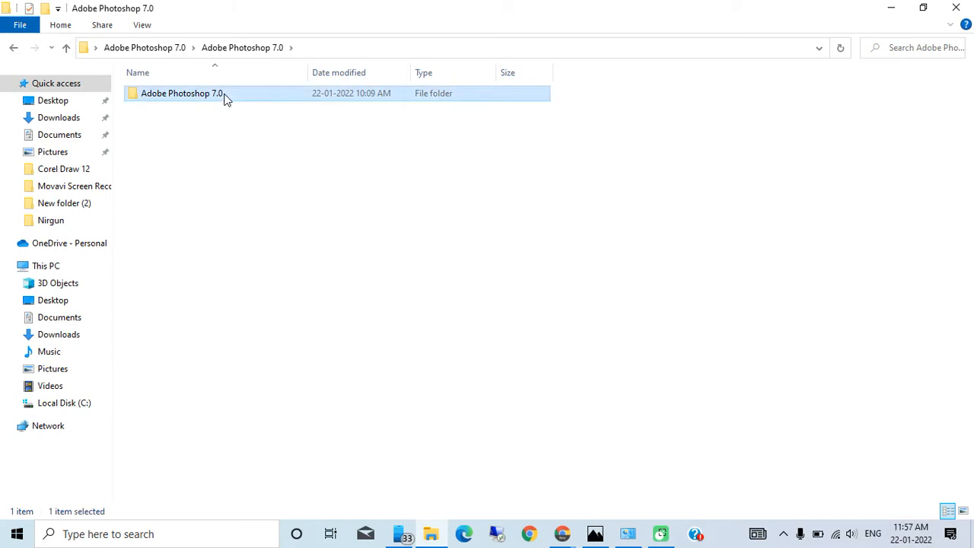
double_click(224, 96)
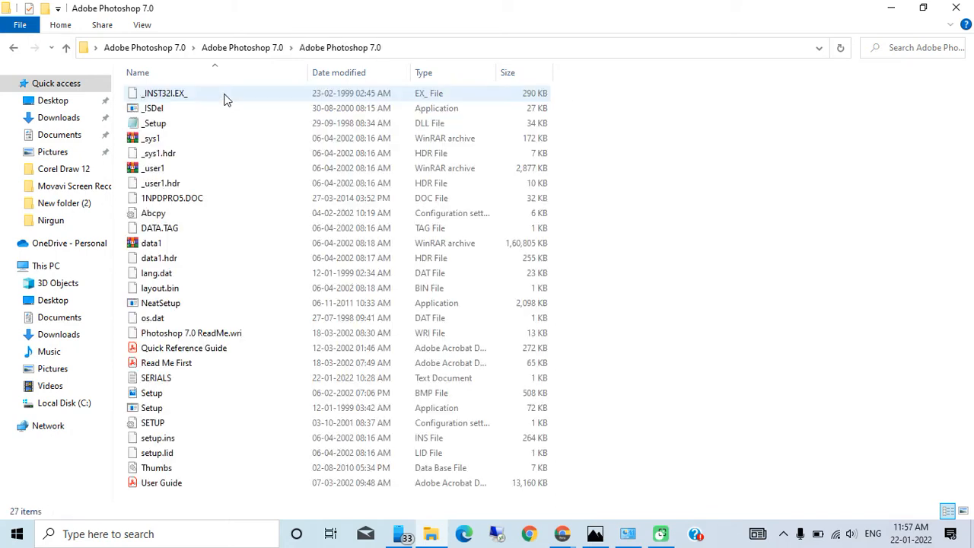
left_click(175, 411)
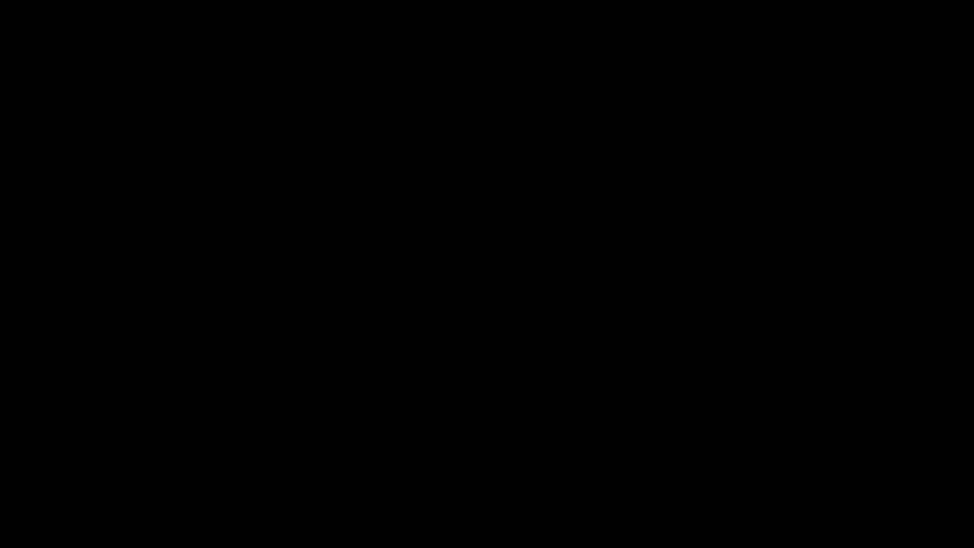
left_click(434, 374)
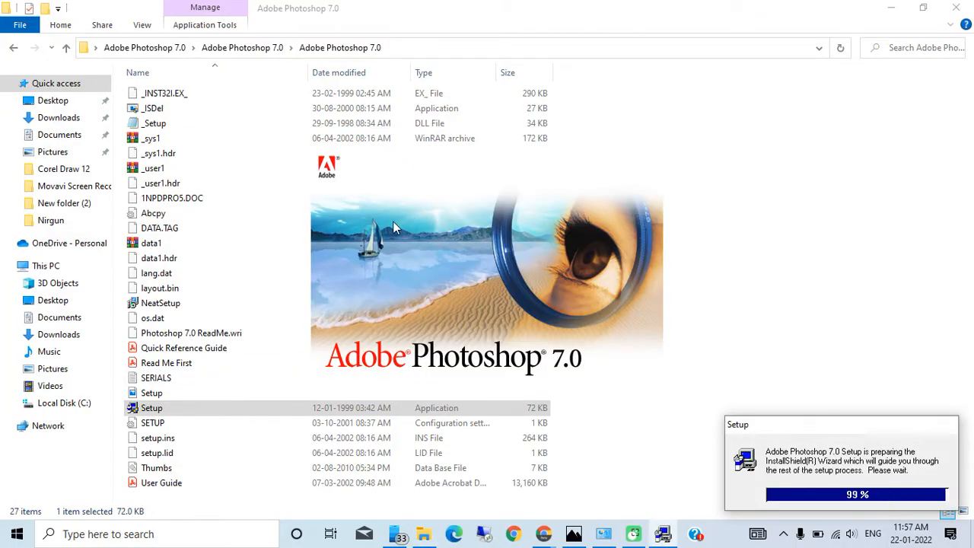
- Copy the full serial number from the SERIALS text file and minimize the text and folder windows
double_click(183, 378)
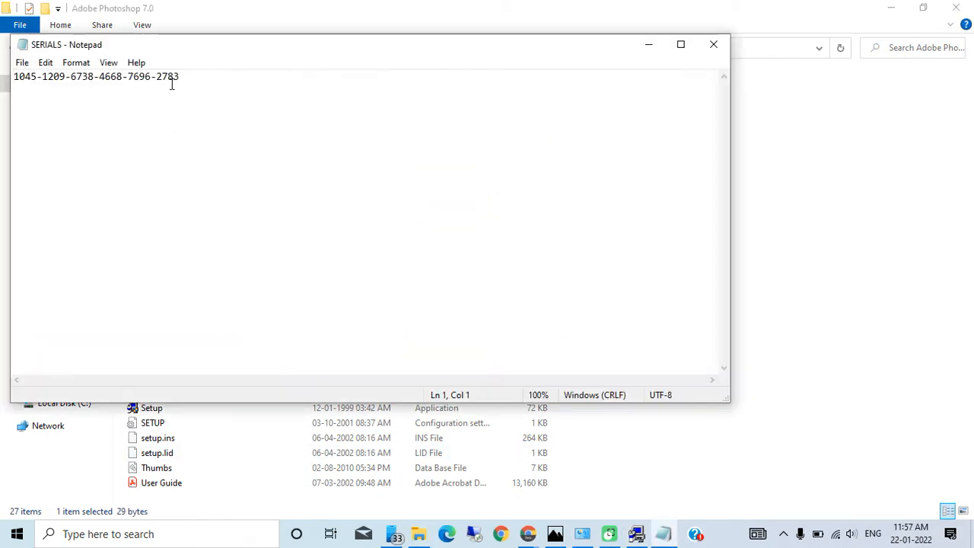
left_click_drag(179, 77, 15, 76)
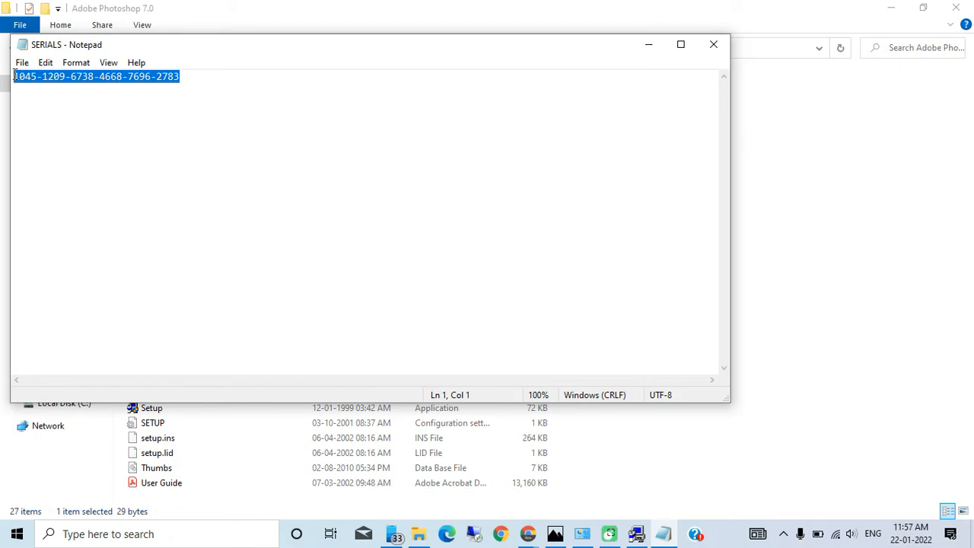
key("ctrl+c")
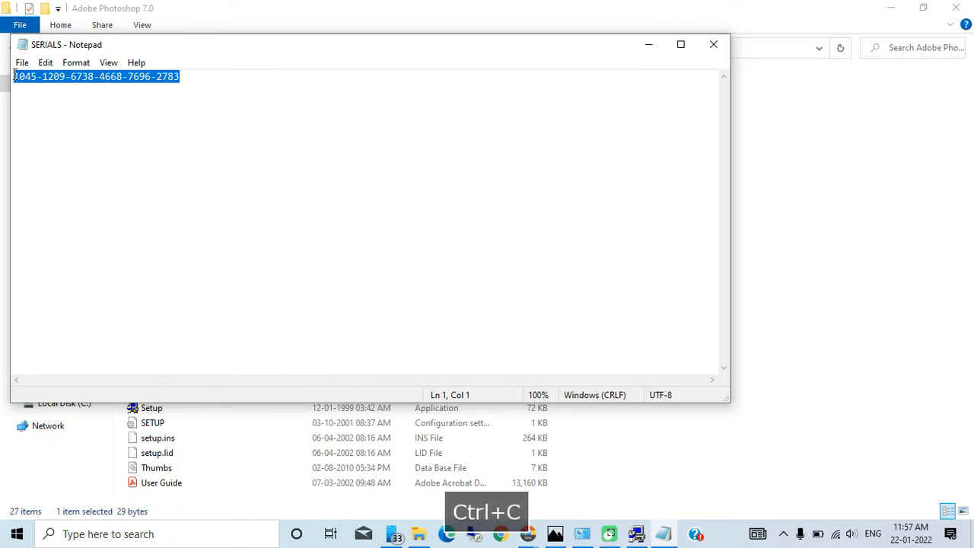
left_click(650, 45)
left_click(891, 8)
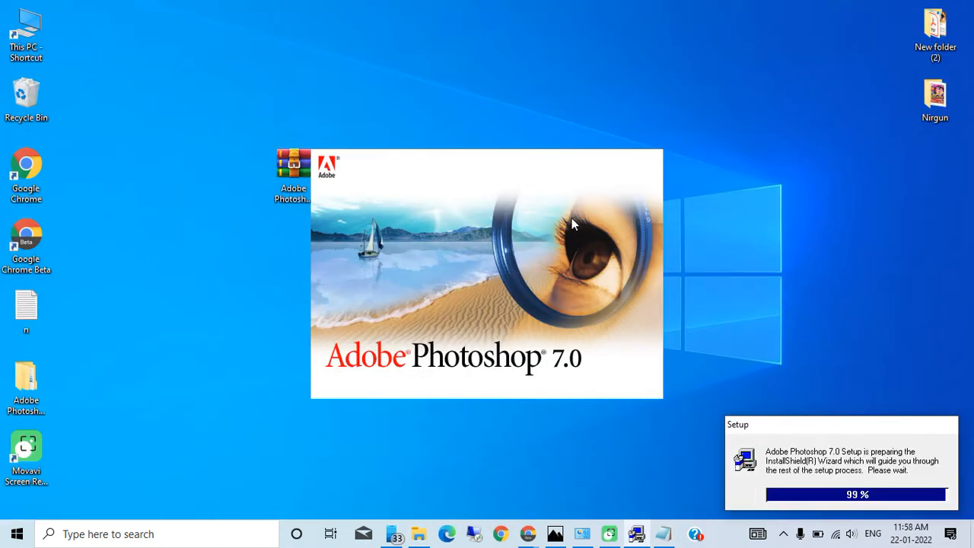
right_click(260, 105)
left_click(283, 161)
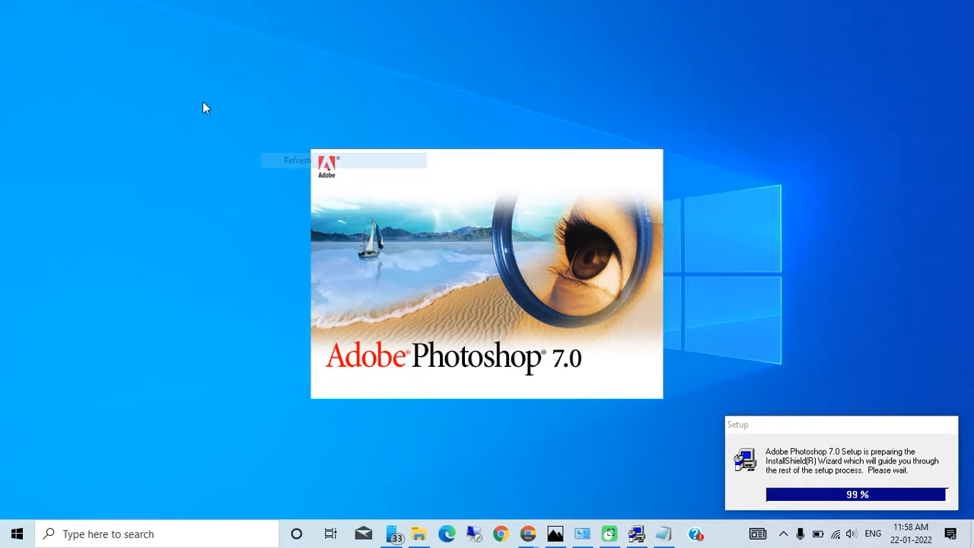
right_click(202, 100)
left_click(210, 160)
right_click(171, 29)
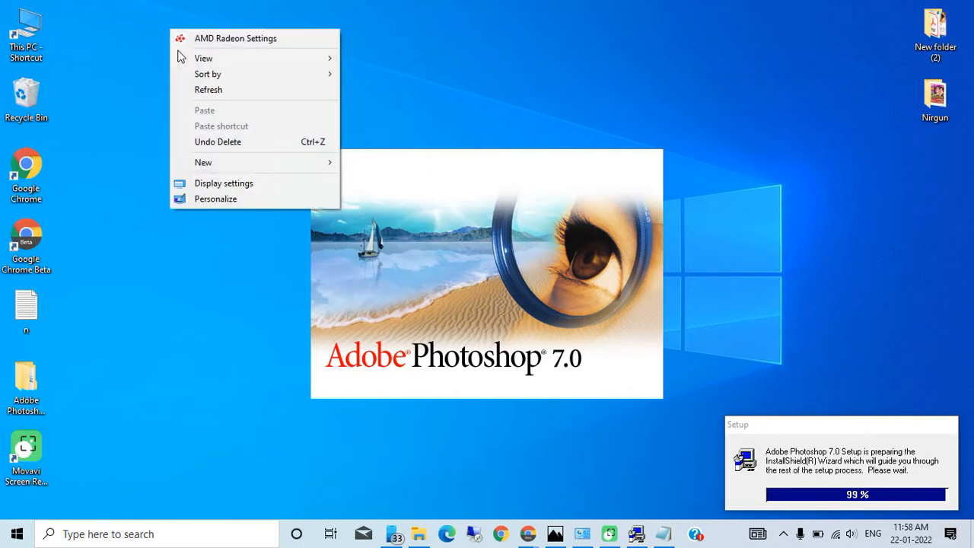
left_click(195, 90)
right_click(192, 85)
left_click(207, 146)
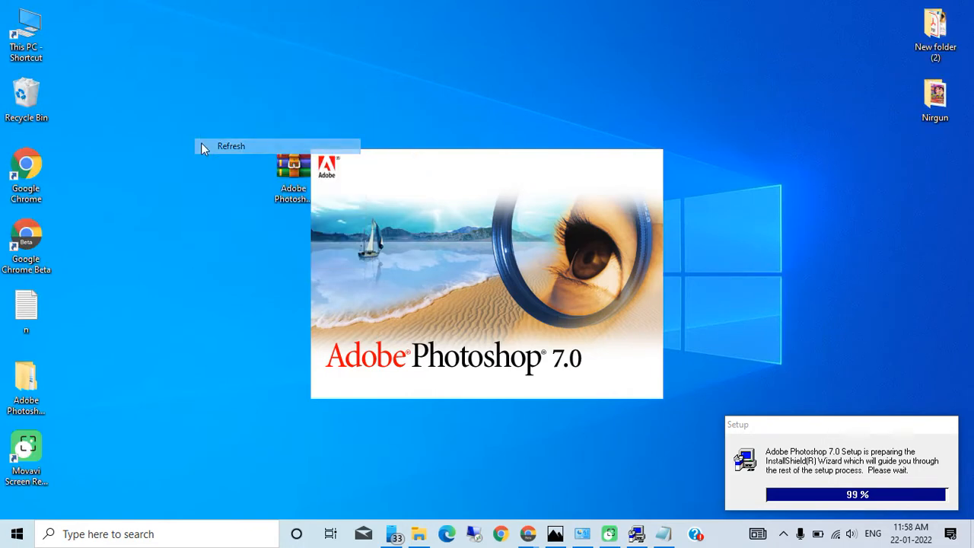
right_click(125, 20)
left_click(145, 74)
right_click(145, 70)
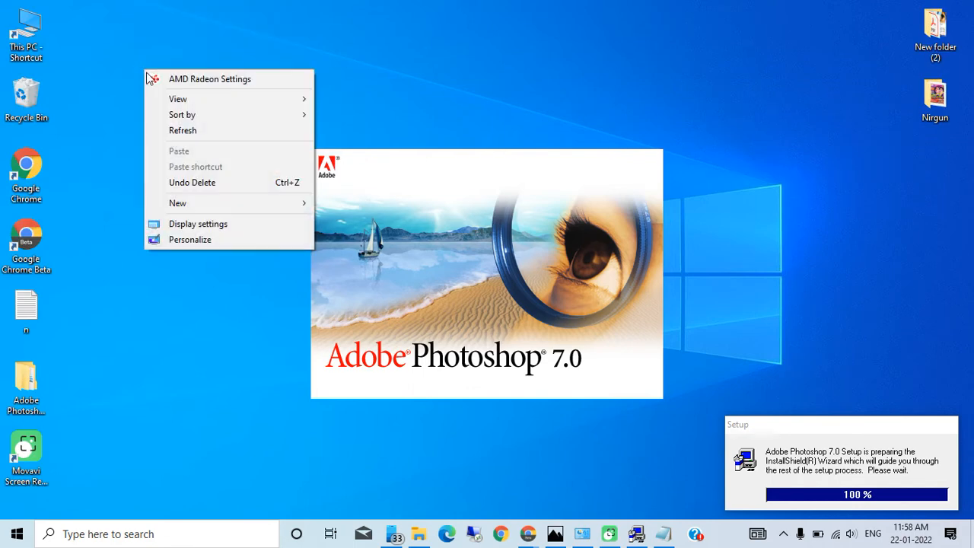
left_click(170, 139)
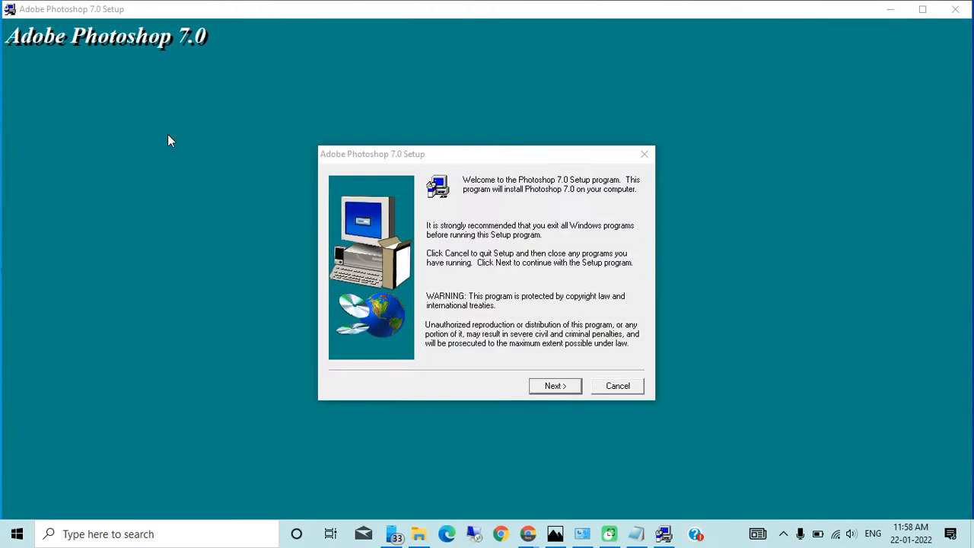
- Proceed past the setup welcome page and the information notice, and accept the Software License Agreement
left_click(555, 385)
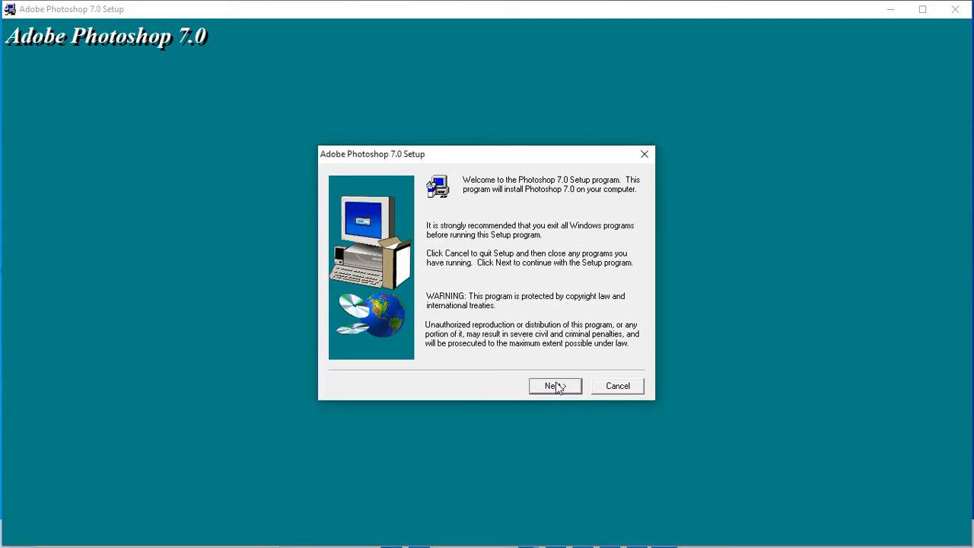
left_click(612, 315)
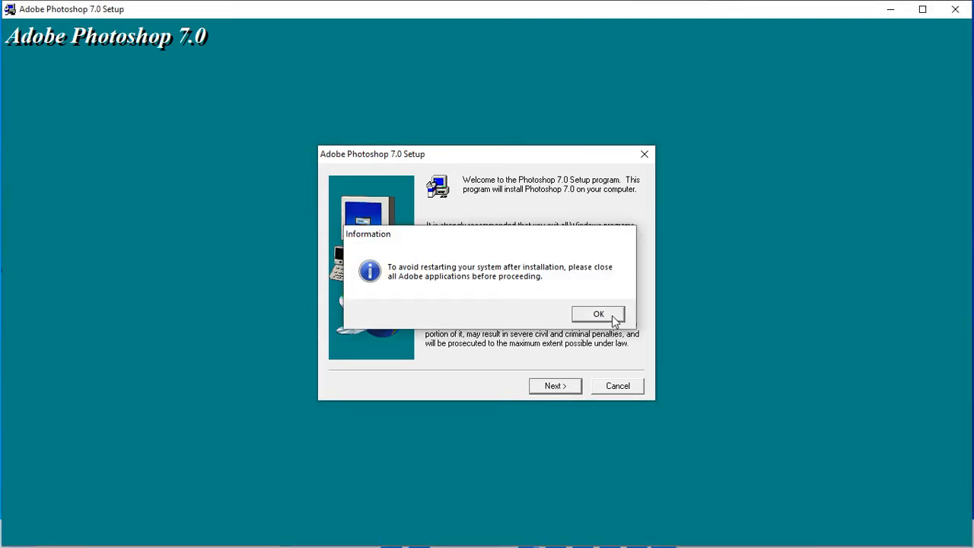
left_click(556, 387)
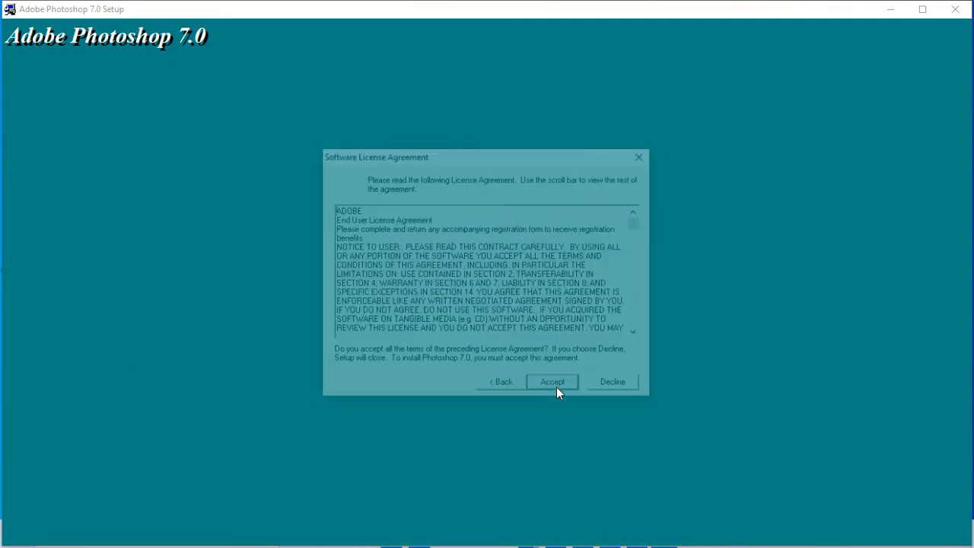
left_click(556, 387)
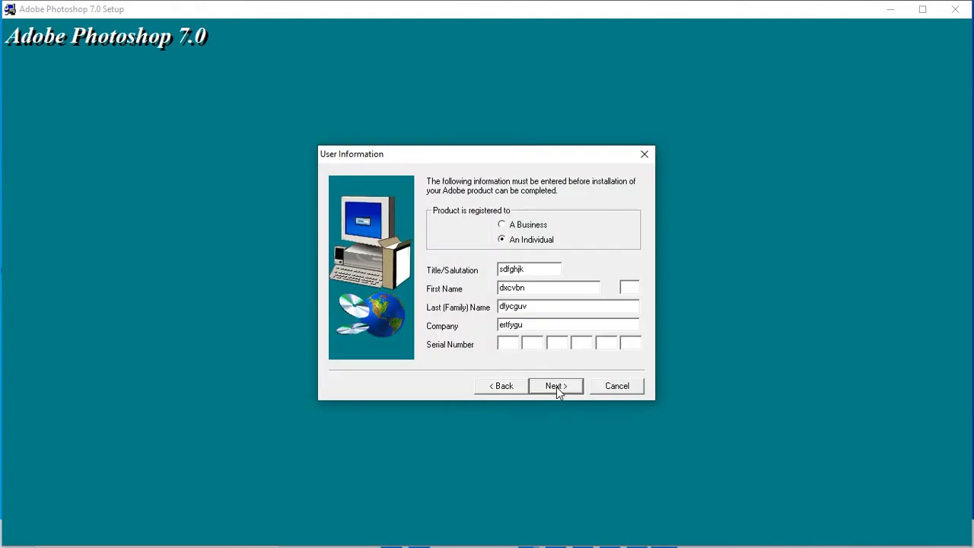
- Paste the copied serial number into the Serial Number fields and confirm the registration information as correct
key("ctrl+v")
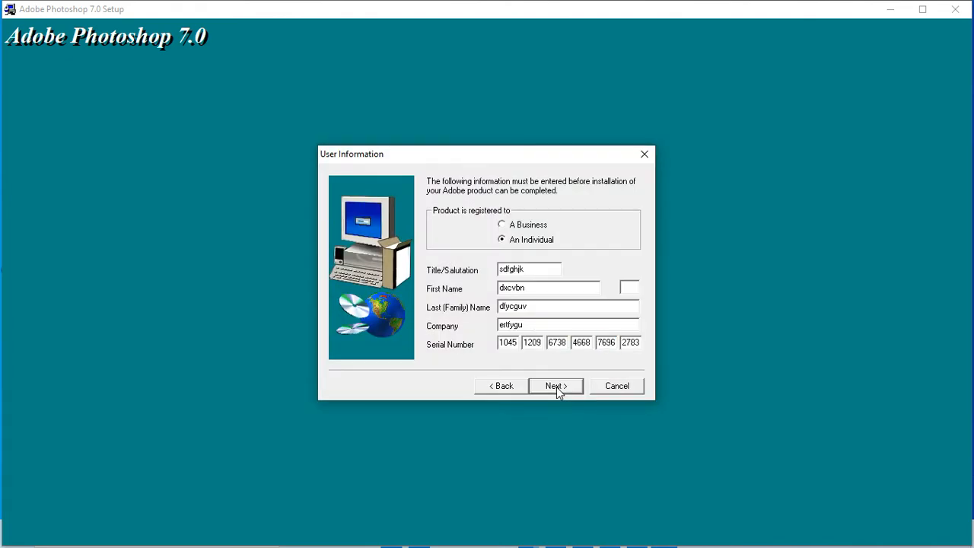
left_click(556, 387)
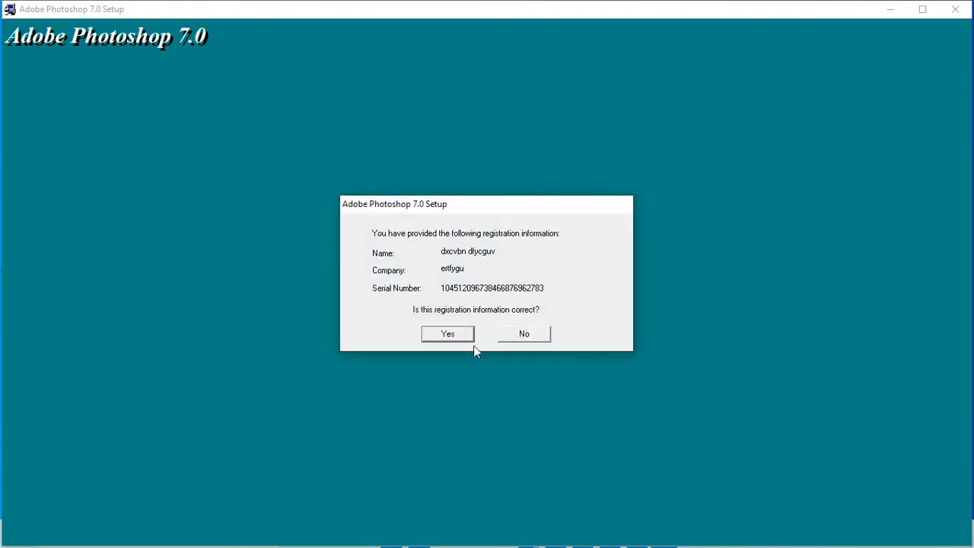
left_click(455, 335)
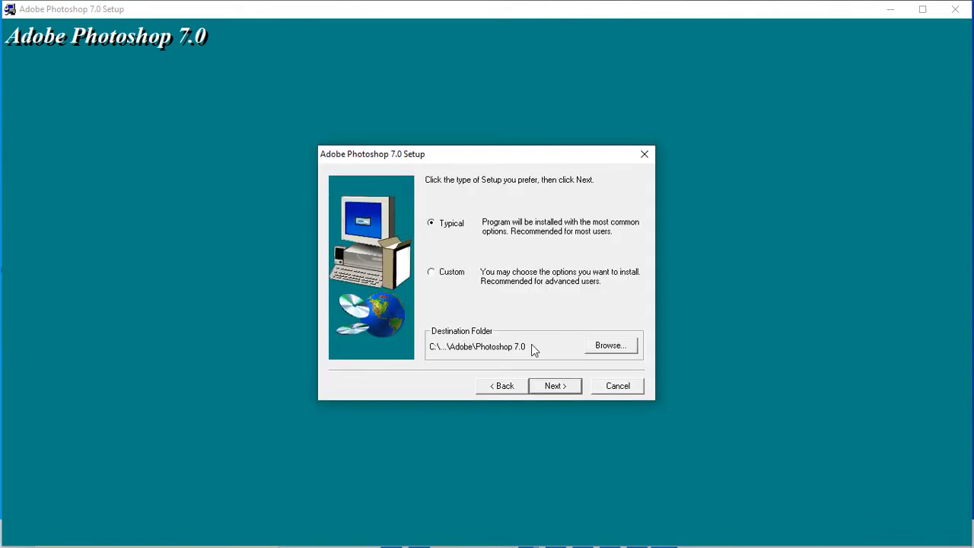
- Start a Typical installation in the default destination folder with the default file type associations, and maximize the setup window
left_click(560, 391)
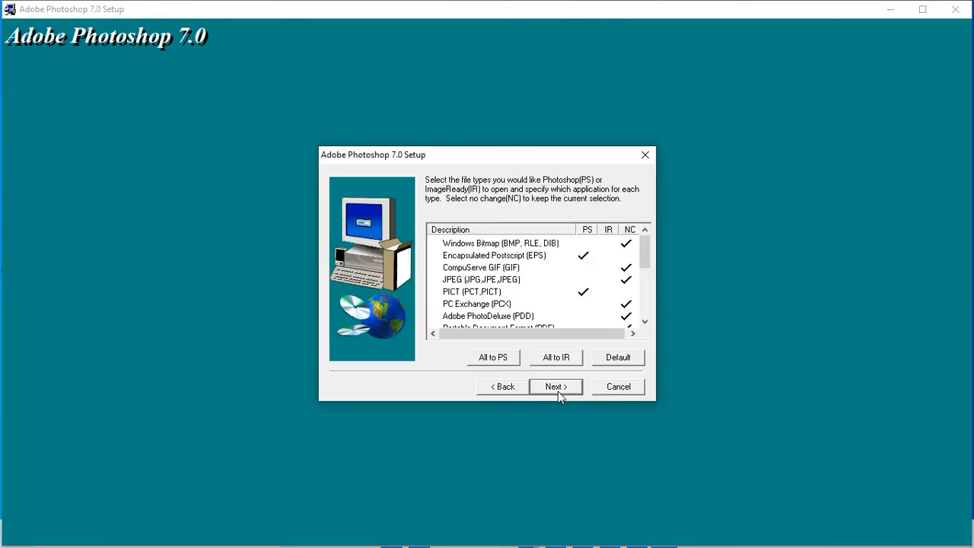
left_click(554, 388)
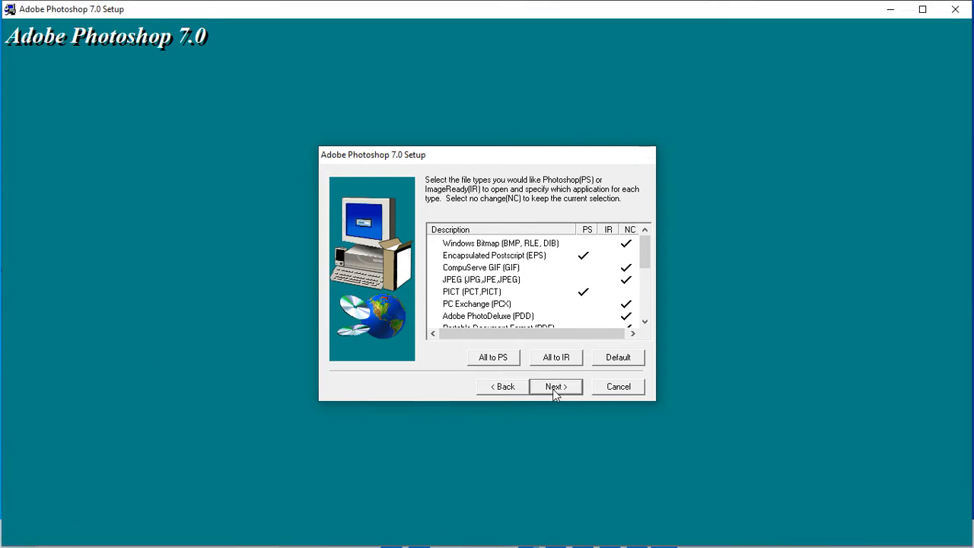
left_click(554, 388)
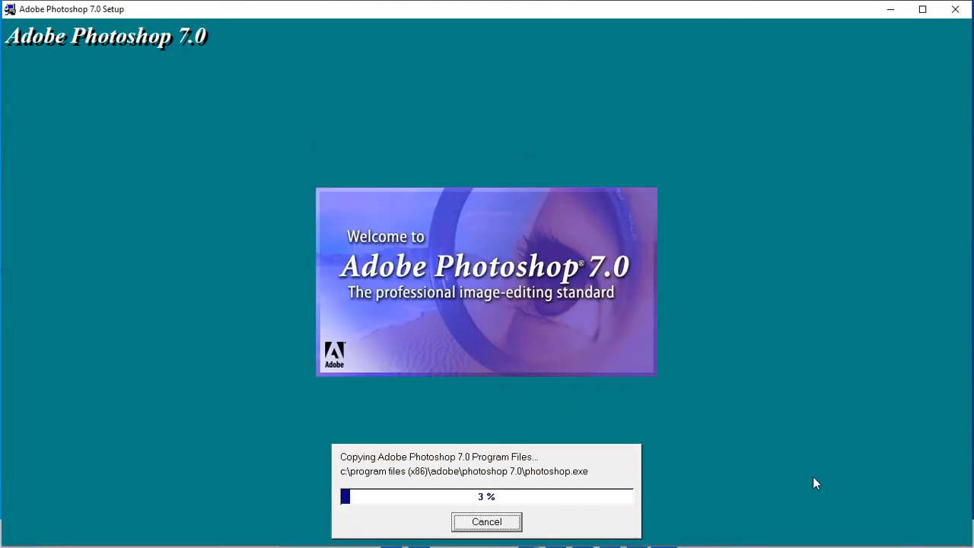
left_click(922, 10)
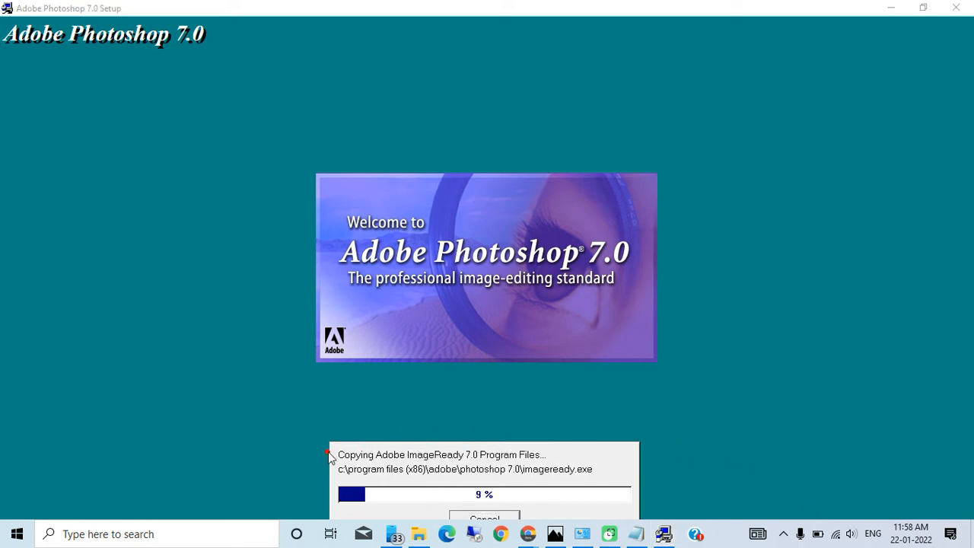
mouse_move(329, 455)
left_mouse_down()
mouse_move(427, 463)
mouse_move(579, 499)
mouse_move(503, 525)
mouse_move(422, 506)
mouse_move(400, 457)
mouse_move(508, 504)
left_mouse_up()
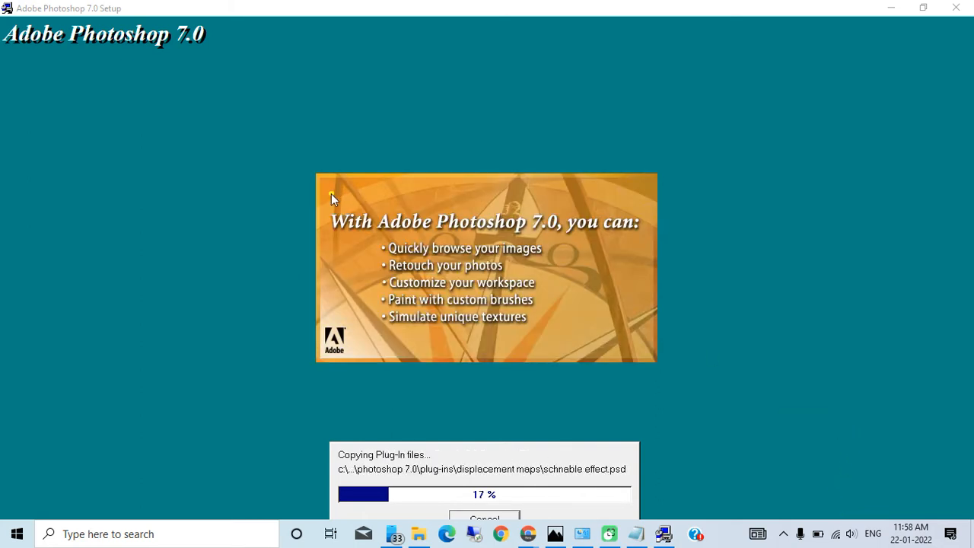
mouse_move(331, 194)
left_mouse_down()
mouse_move(555, 181)
mouse_move(613, 216)
mouse_move(626, 257)
mouse_move(389, 268)
mouse_move(319, 191)
mouse_move(518, 294)
left_mouse_up()
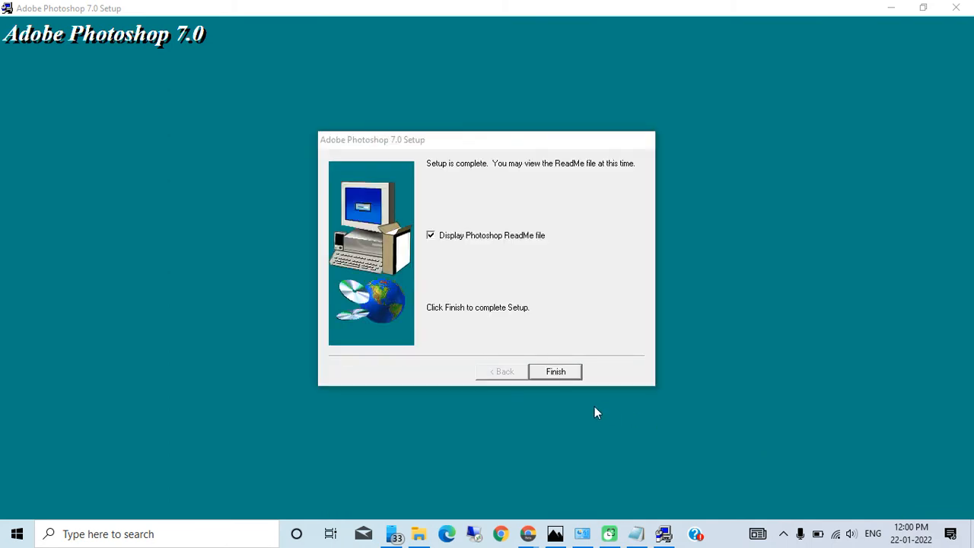
- Finish the Photoshop 7.0 setup with the ReadMe display option enabled, then skim the ReadMe document and close it
left_click(554, 372)
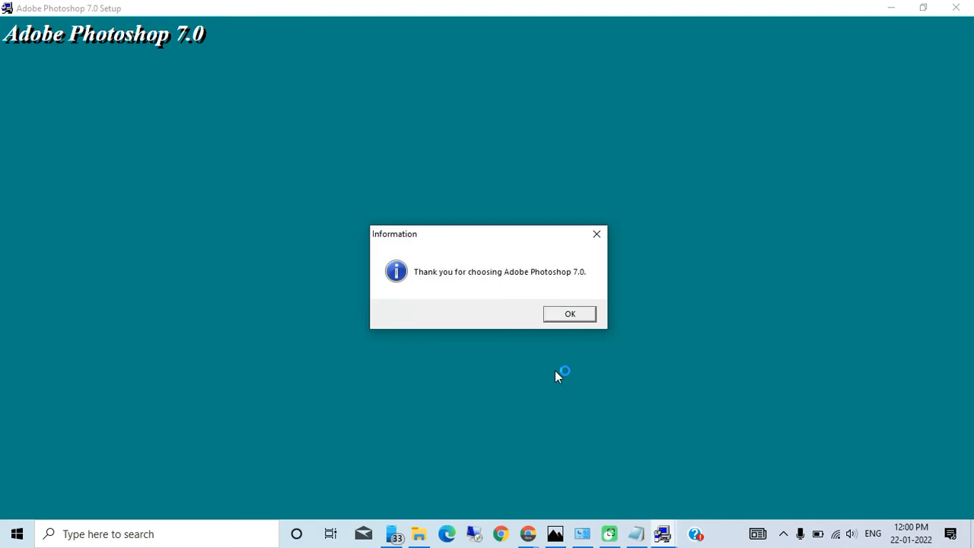
left_click(565, 315)
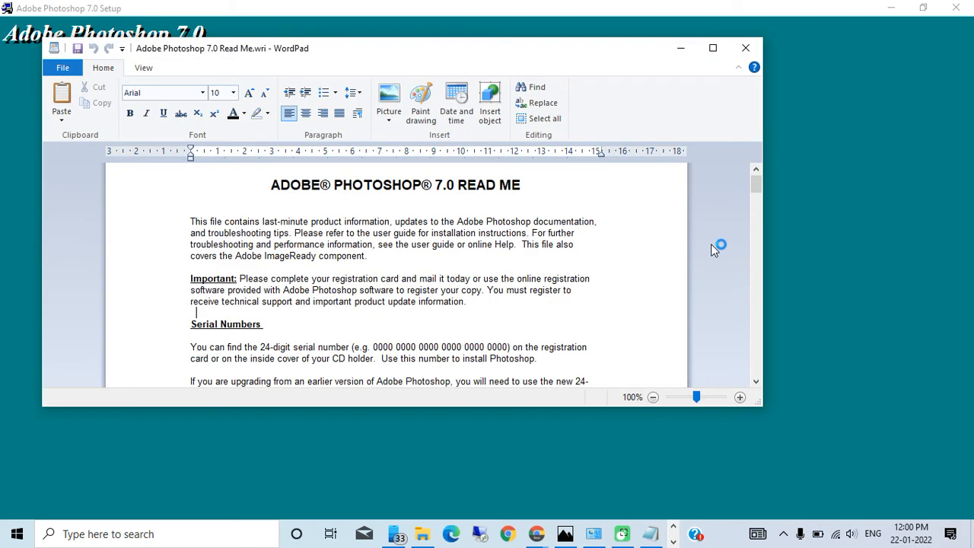
double_click(706, 46)
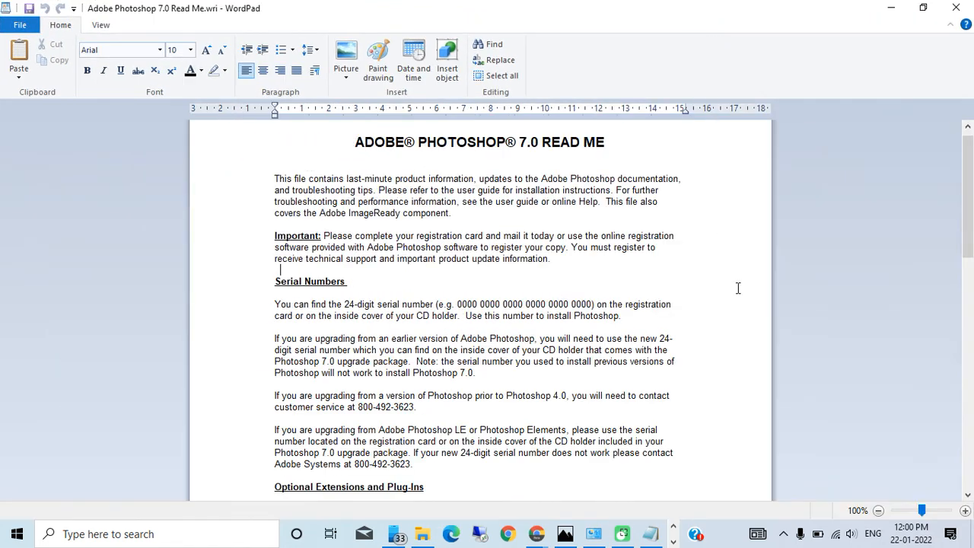
scroll(739, 286, "down", 4)
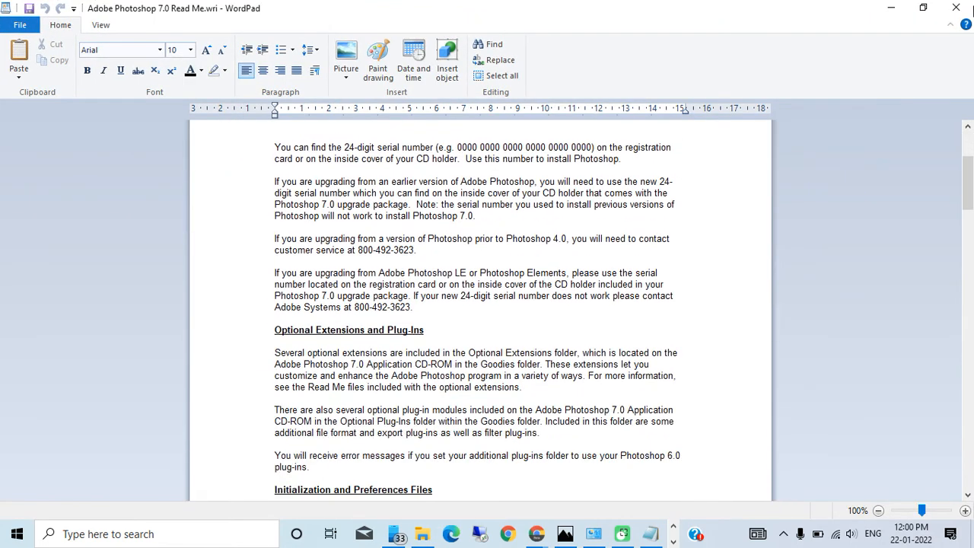
left_click(956, 8)
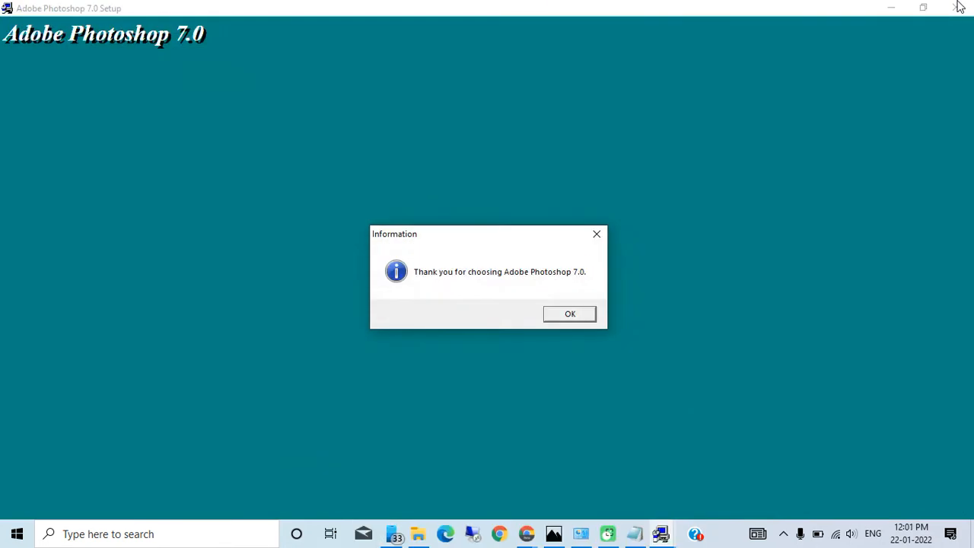
- Dismiss the setup's closing thank-you notice and exit the installer to the desktop
left_click(586, 317)
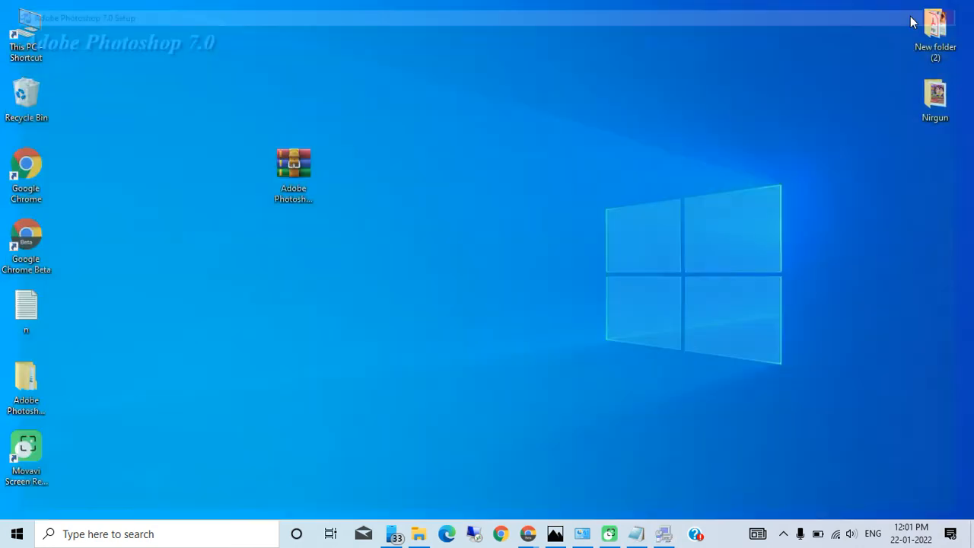
left_click(956, 8)
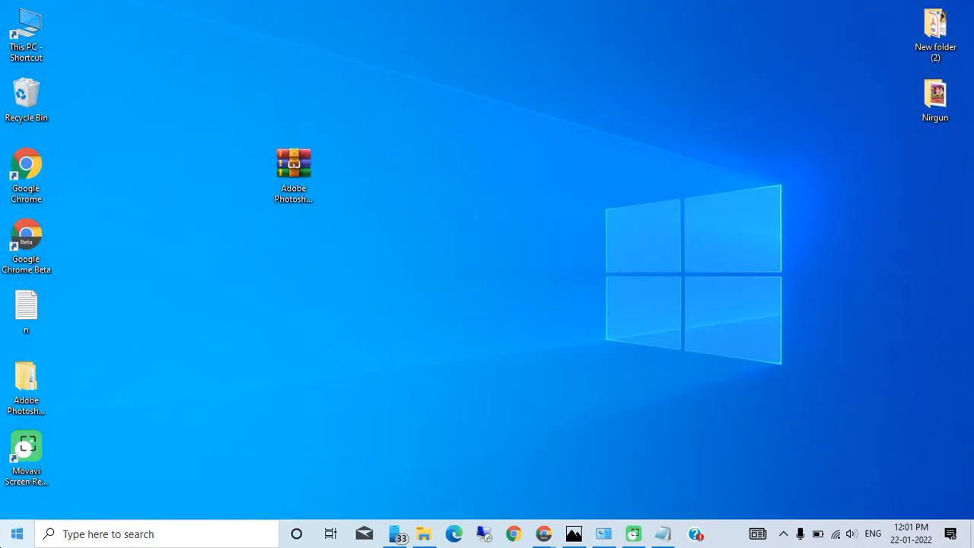
- Launch the newly installed Adobe Photoshop 7.0 from the list of installed programs
left_click(17, 533)
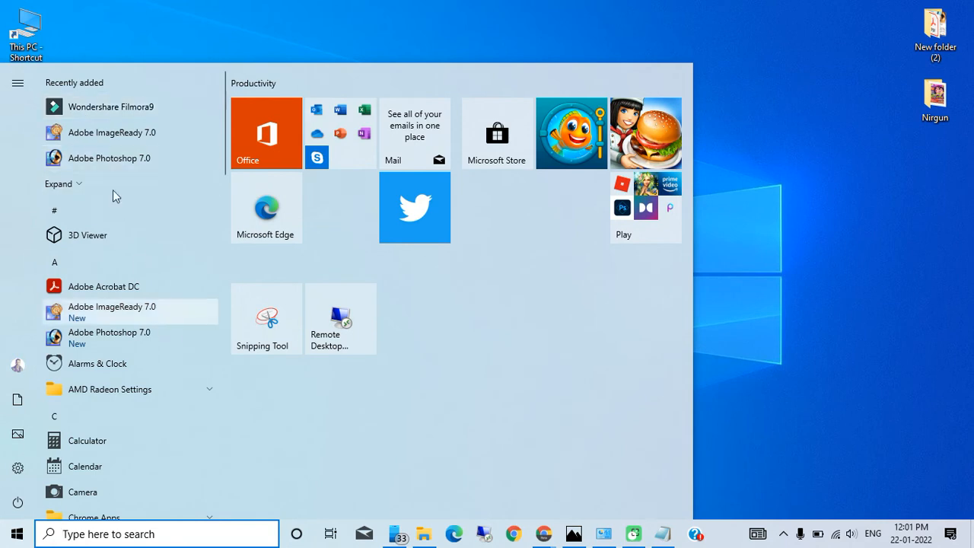
left_click(232, 5)
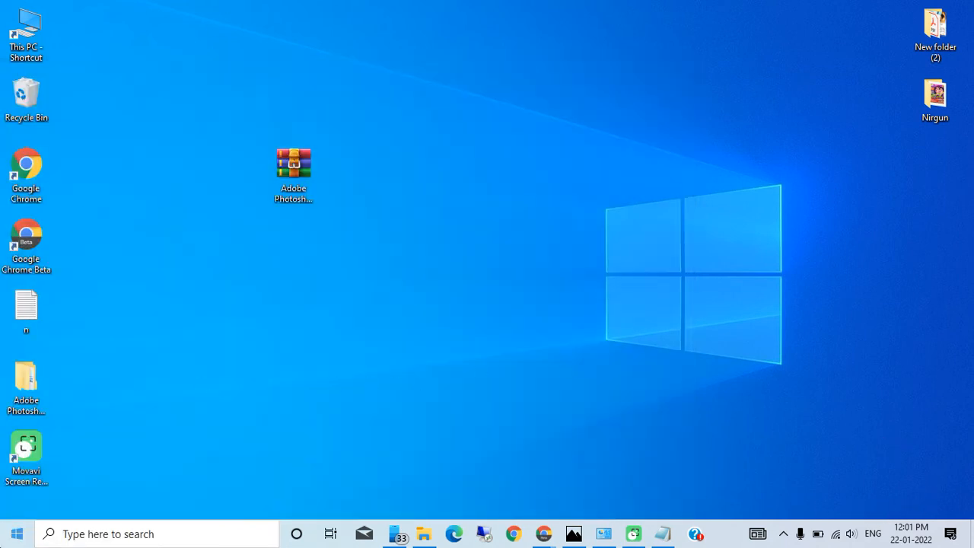
left_click(17, 533)
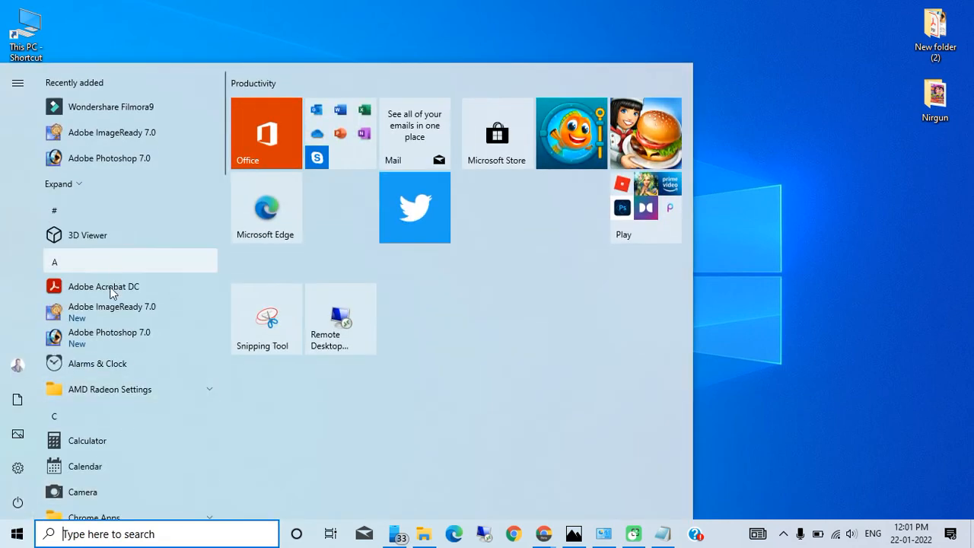
left_click(126, 337)
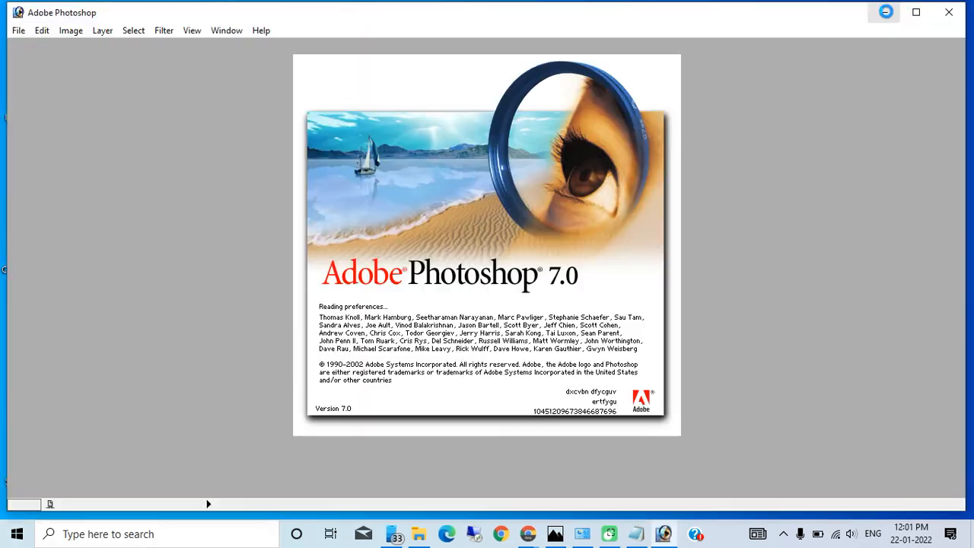
left_click(491, 231)
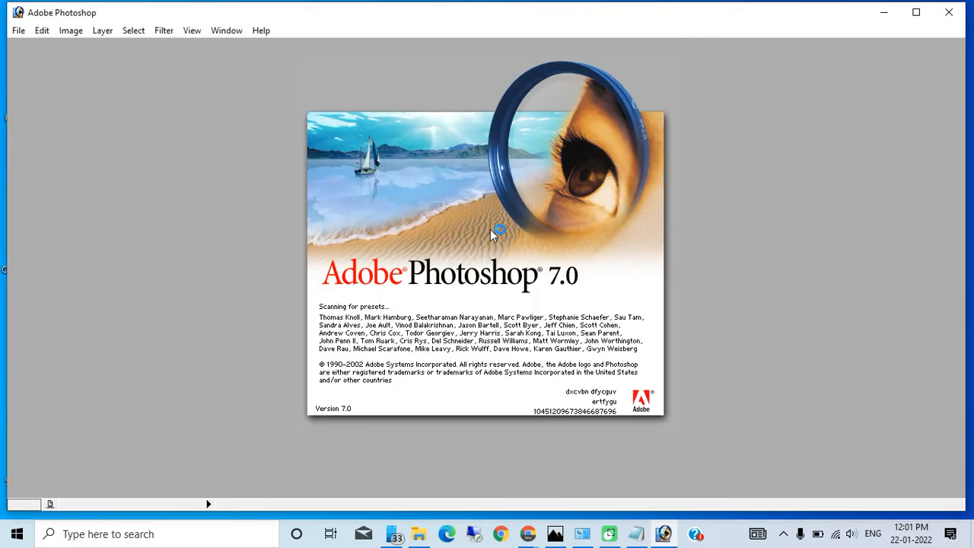